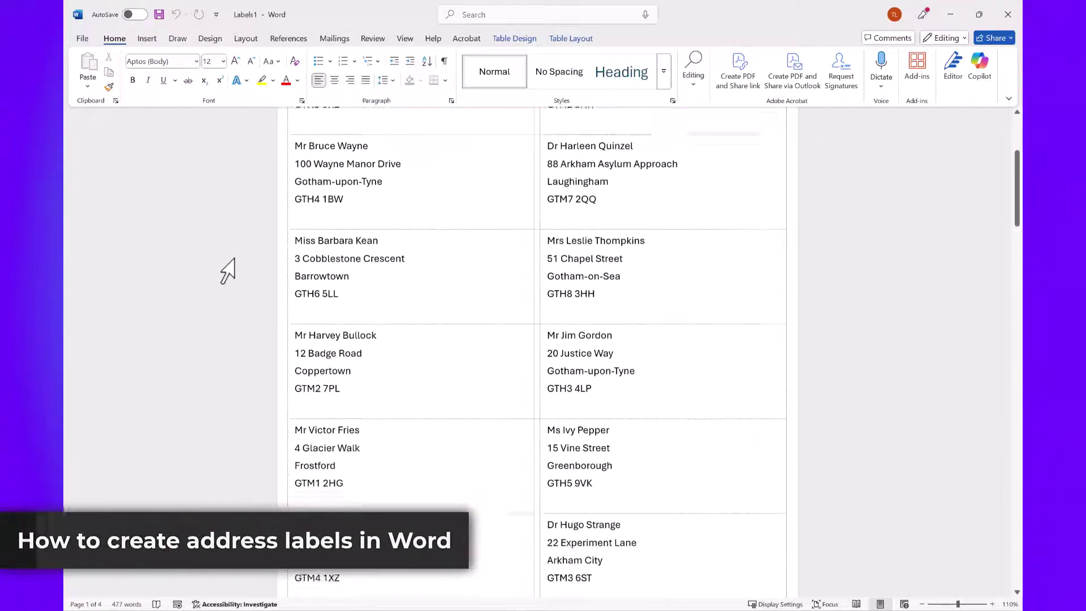
# Scroll through the four-page Labels1 document of merged address labels
pyautogui.scroll(-7, 228, 270)
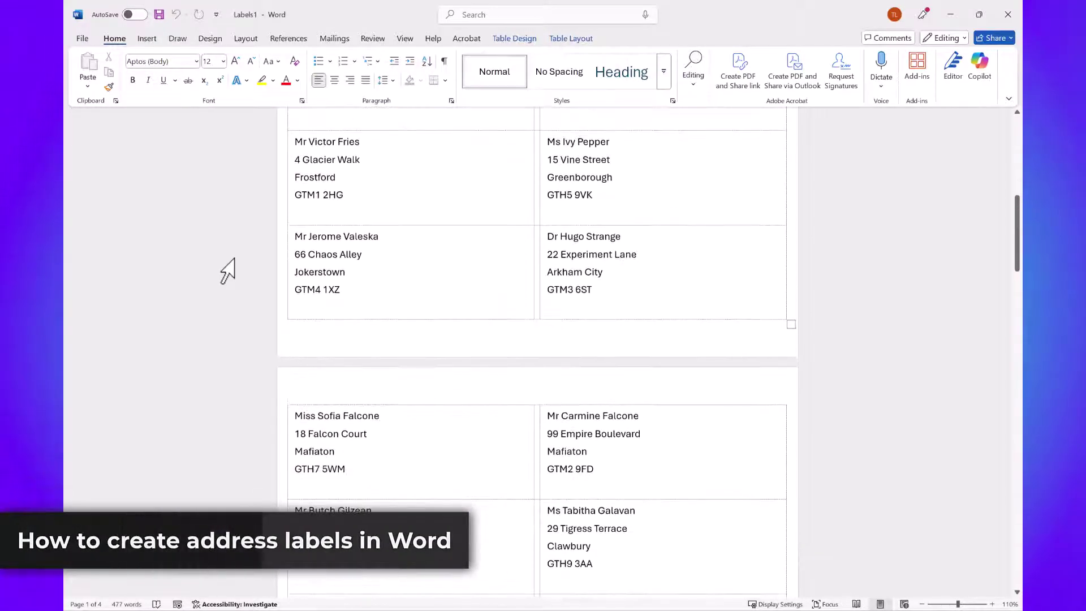
pyautogui.scroll(-8, 228, 271)
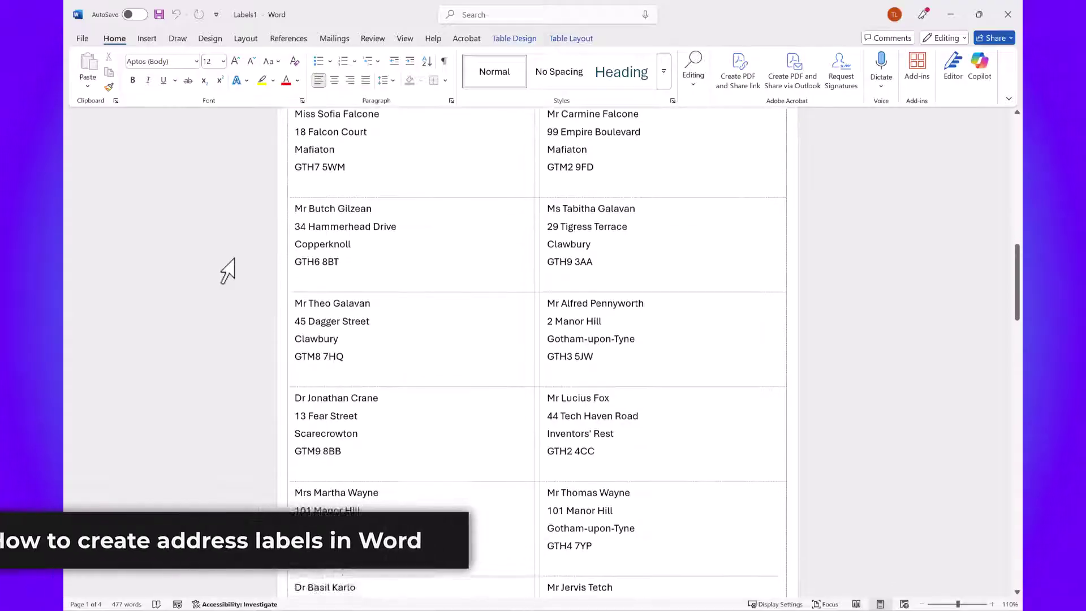
pyautogui.scroll(-9, 228, 270)
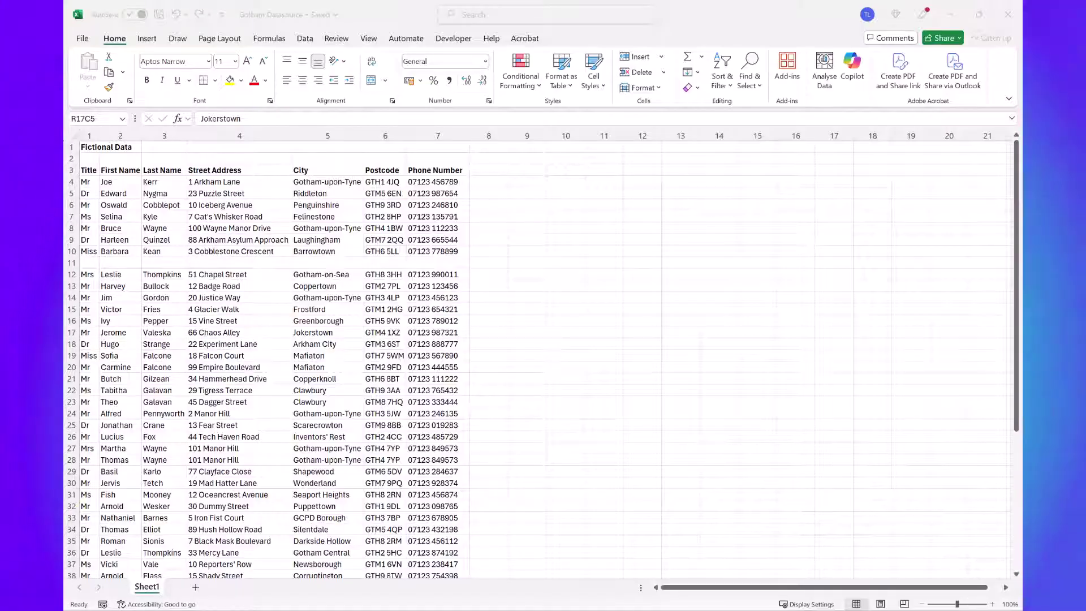
# Delete the empty row 11 from the Gotham Datasource address list
pyautogui.moveTo(66, 253); pyautogui.dragTo(497, 268)
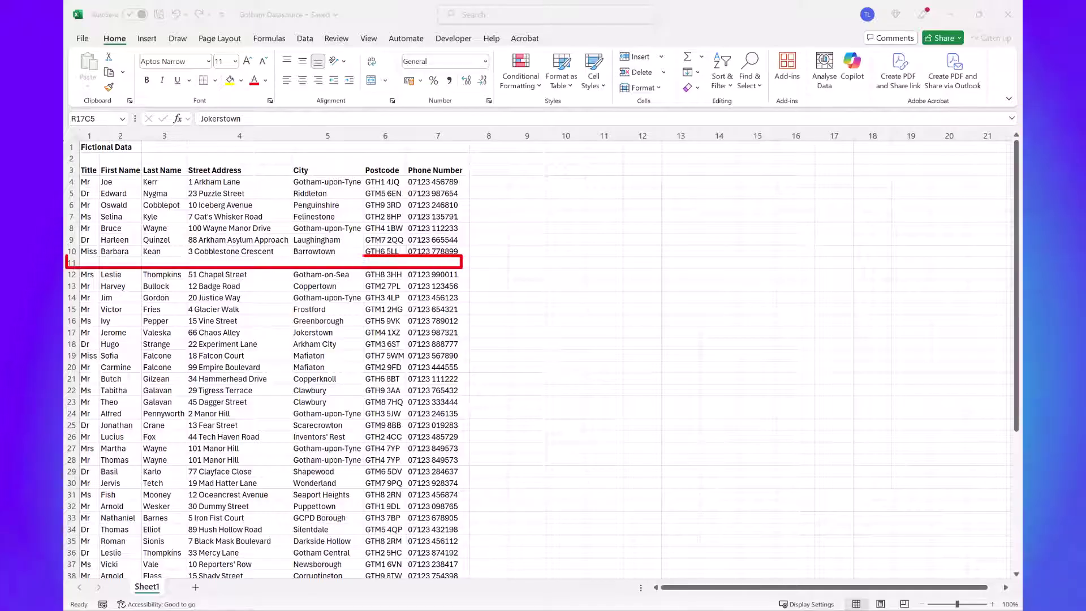
pyautogui.press('Escape')
pyautogui.rightClick(73, 264)
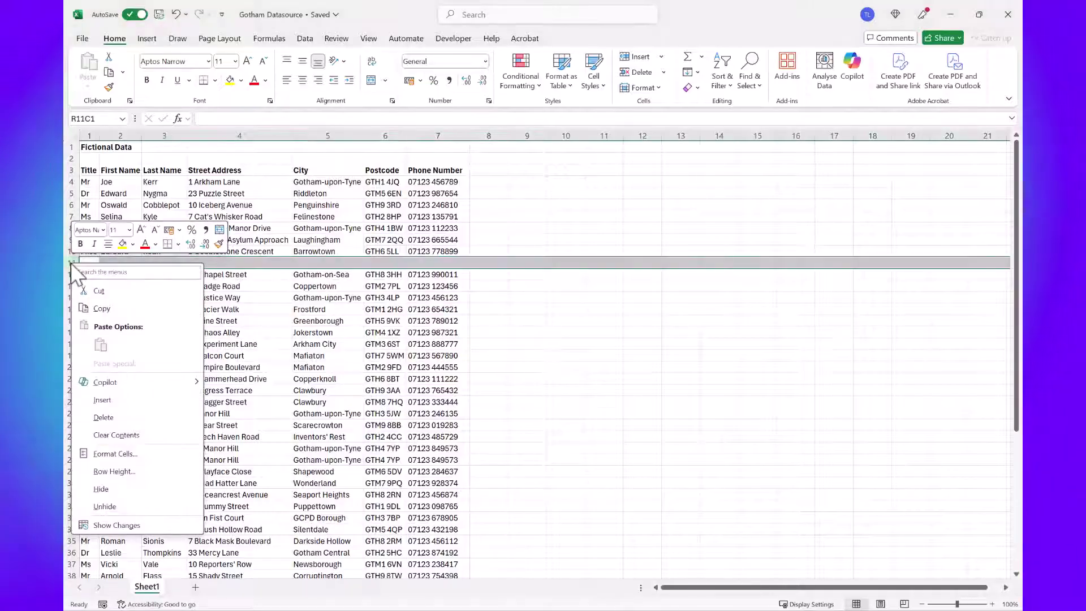
pyautogui.click(102, 418)
pyautogui.click(193, 369)
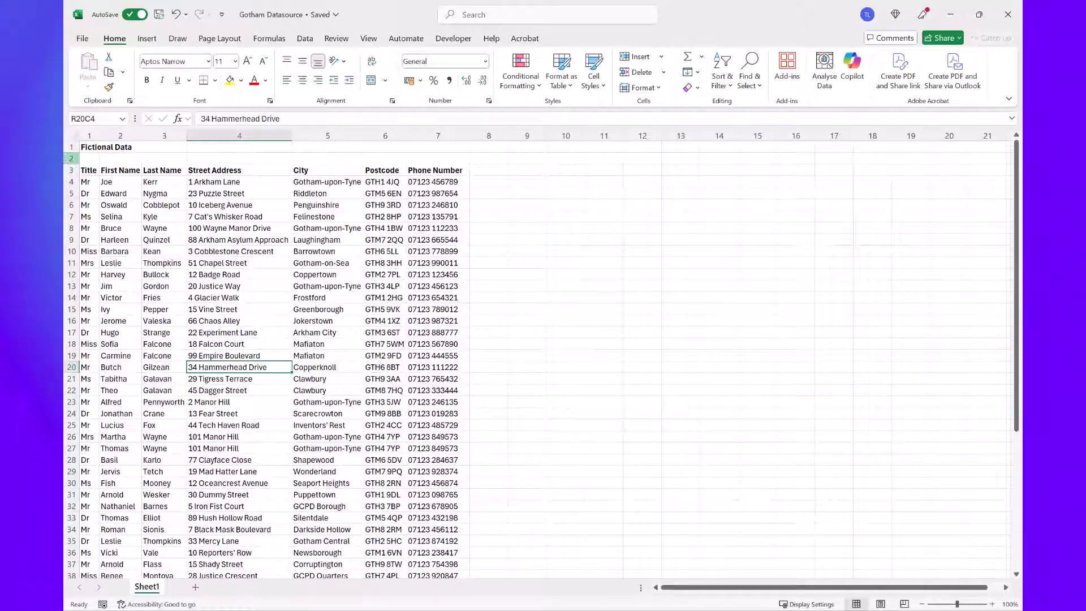
# Delete title rows 1 and 2 so the column headers start in row 1
pyautogui.moveTo(68, 159); pyautogui.dragTo(67, 149)
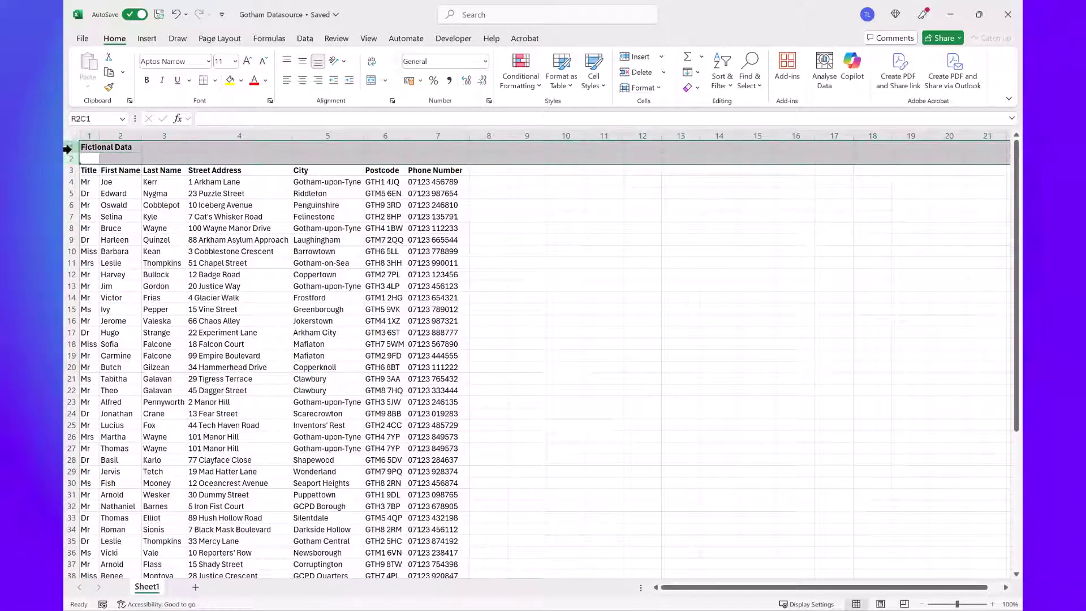
pyautogui.rightClick(67, 149)
pyautogui.click(108, 297)
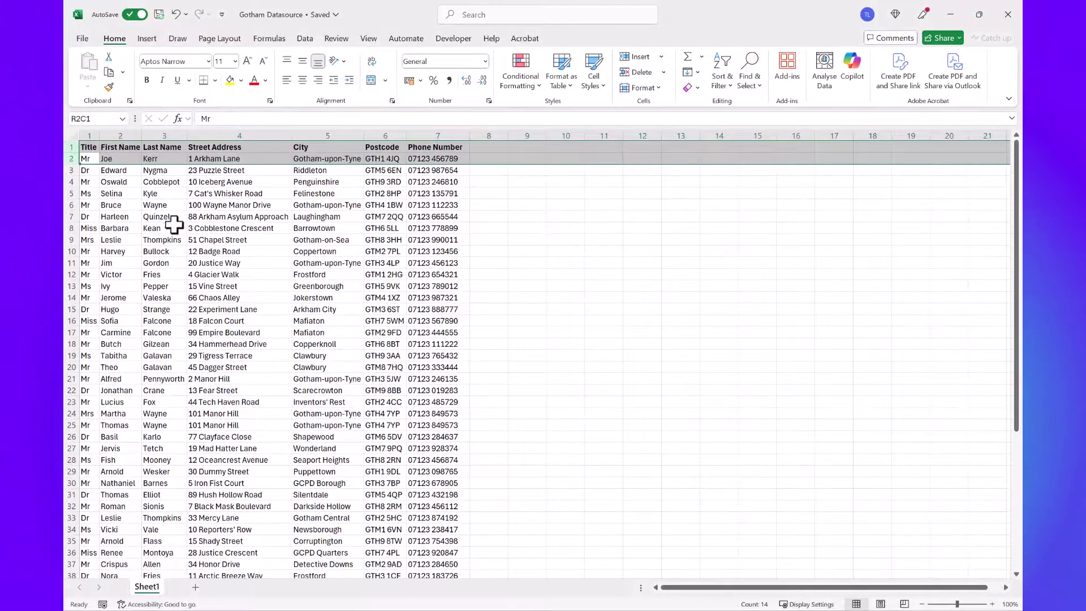
pyautogui.click(174, 224)
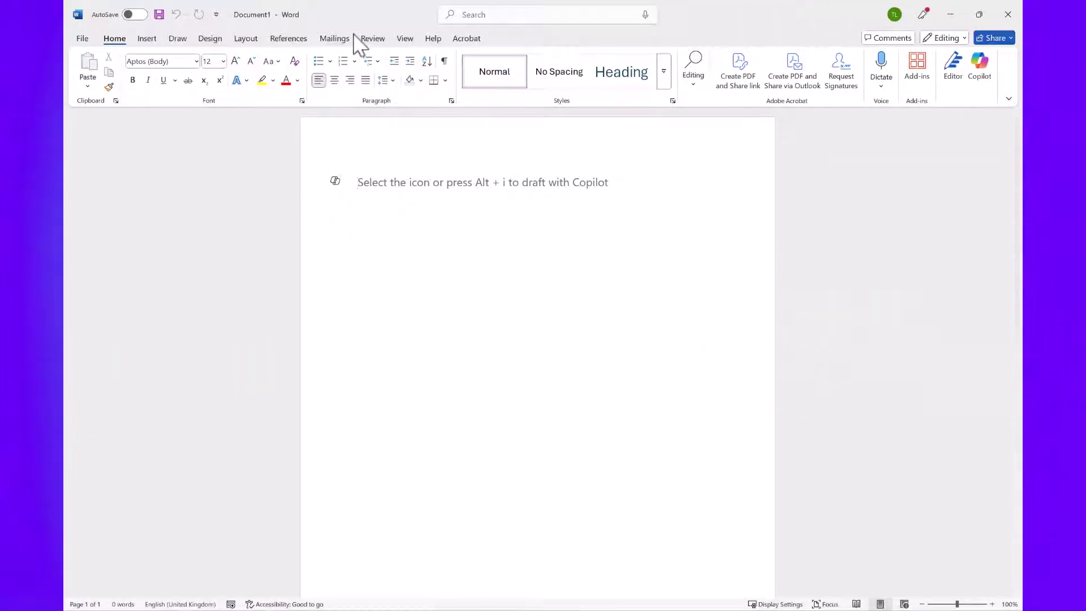
# Start a Labels mail merge using Avery A4/A5 L7163 address labels on the default tray
pyautogui.click(334, 39)
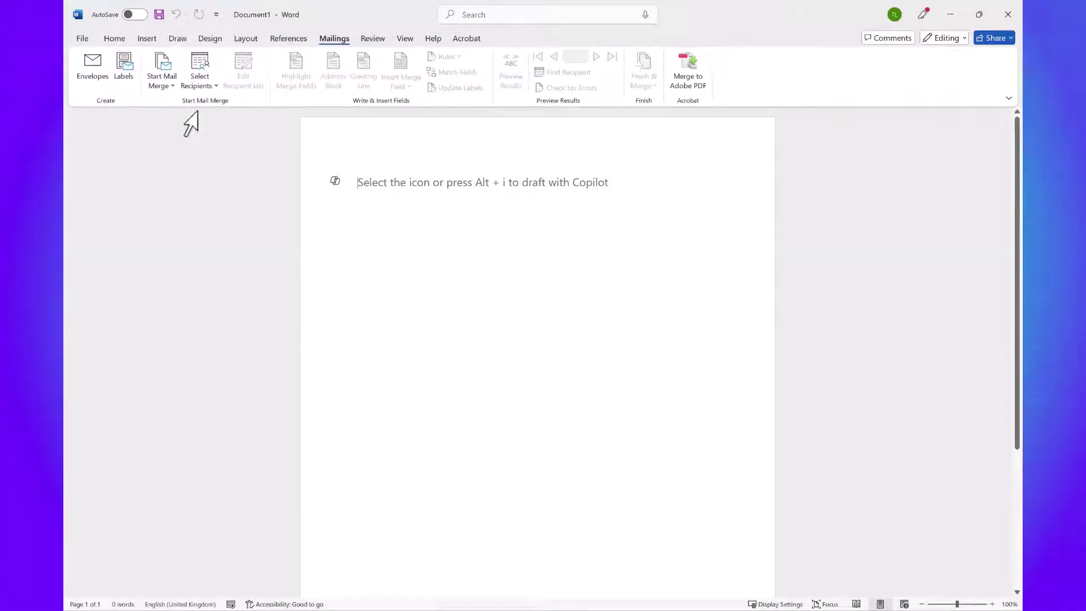
pyautogui.click(169, 90)
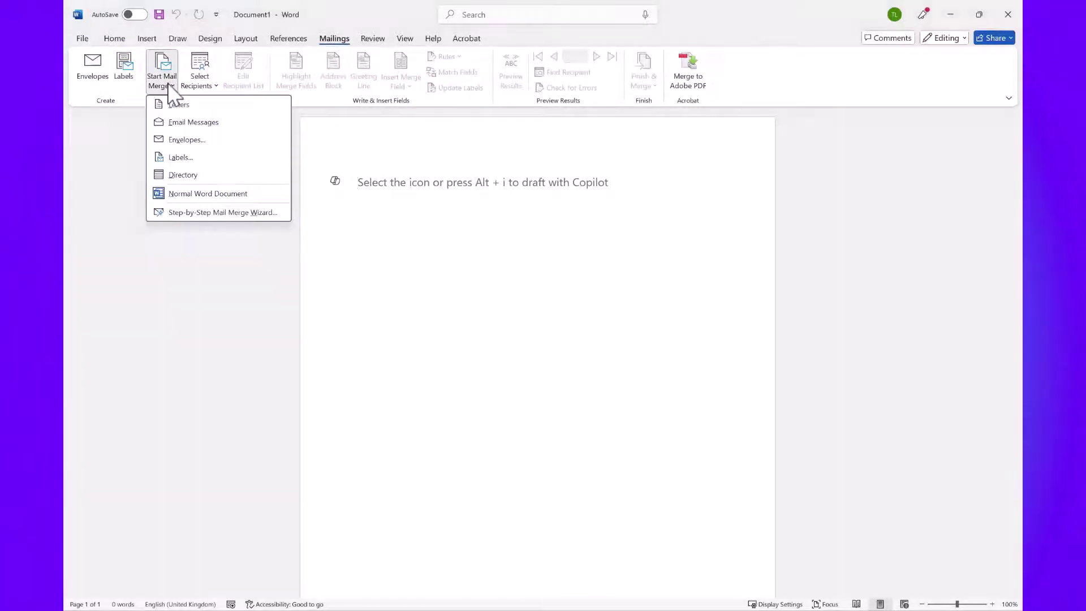
pyautogui.click(189, 158)
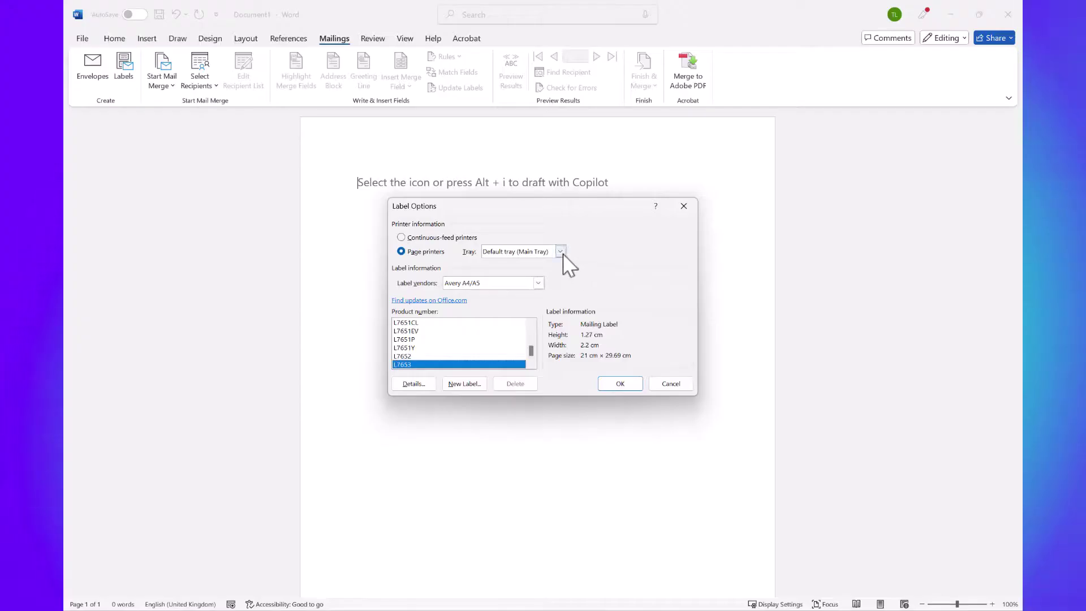
pyautogui.click(563, 254)
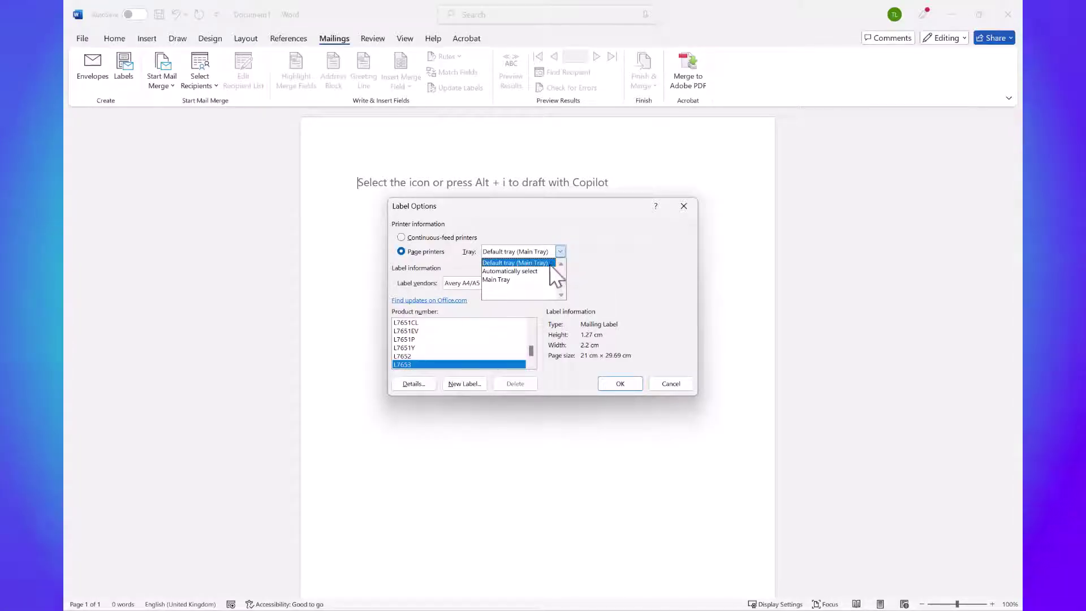
pyautogui.click(550, 268)
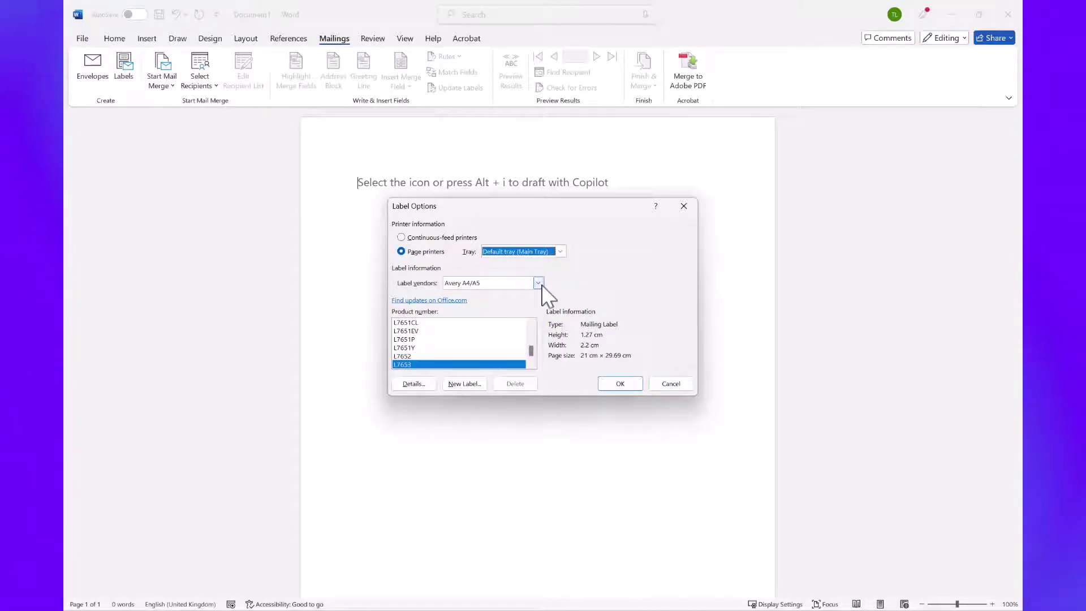
pyautogui.click(541, 283)
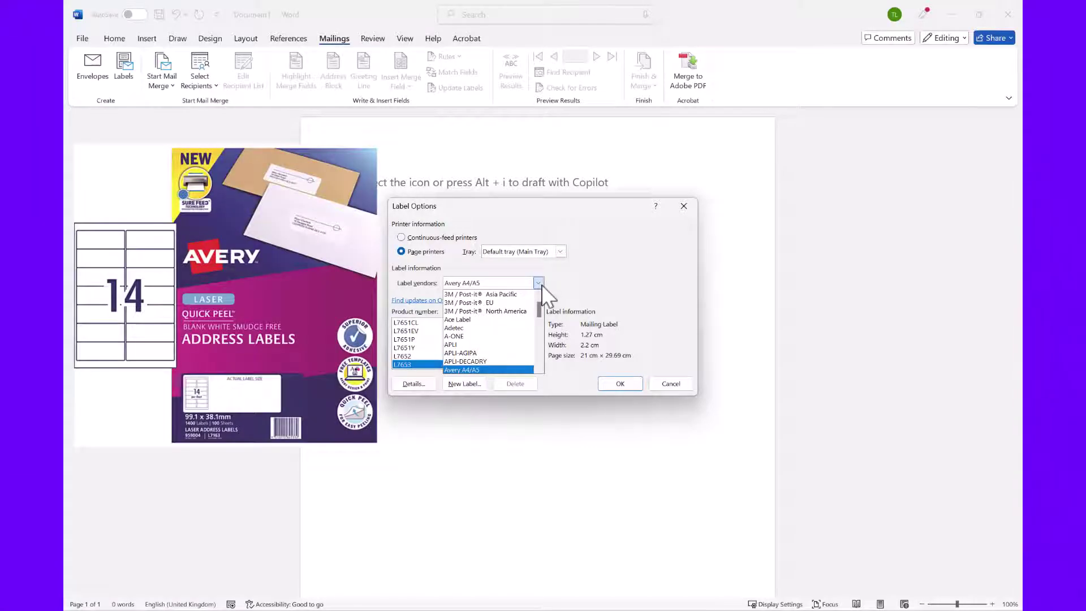
pyautogui.scroll(-1, 516, 321)
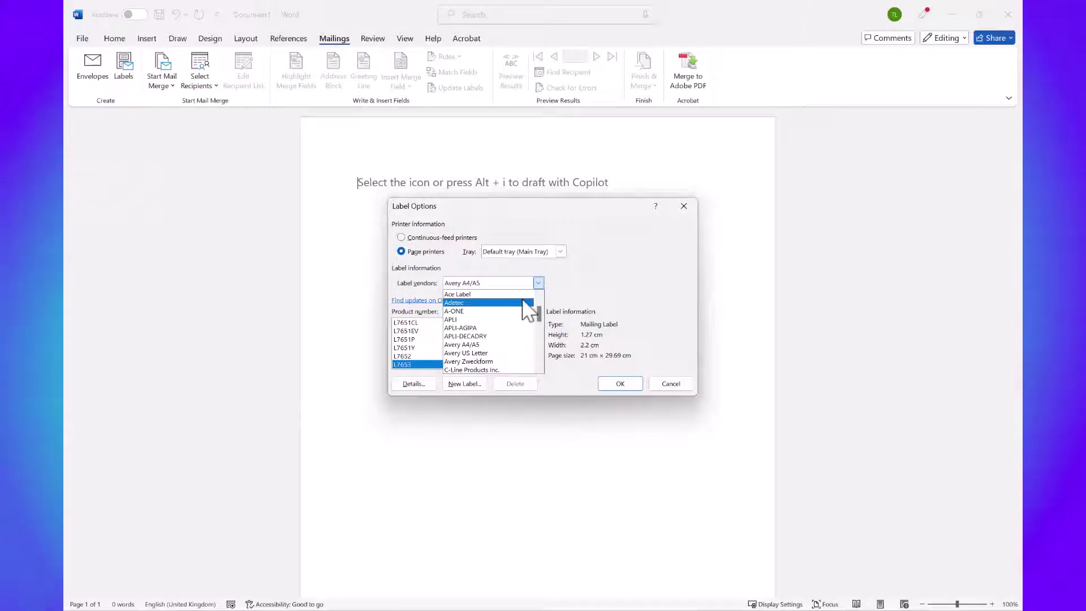
pyautogui.click(472, 345)
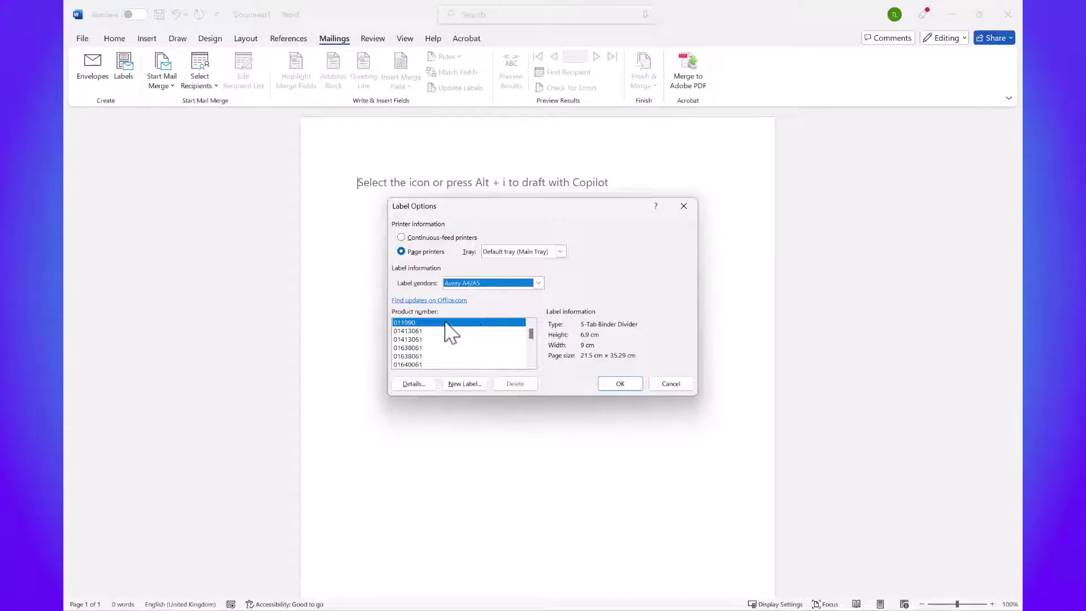
pyautogui.scroll(-10, 498, 340)
pyautogui.click(494, 347)
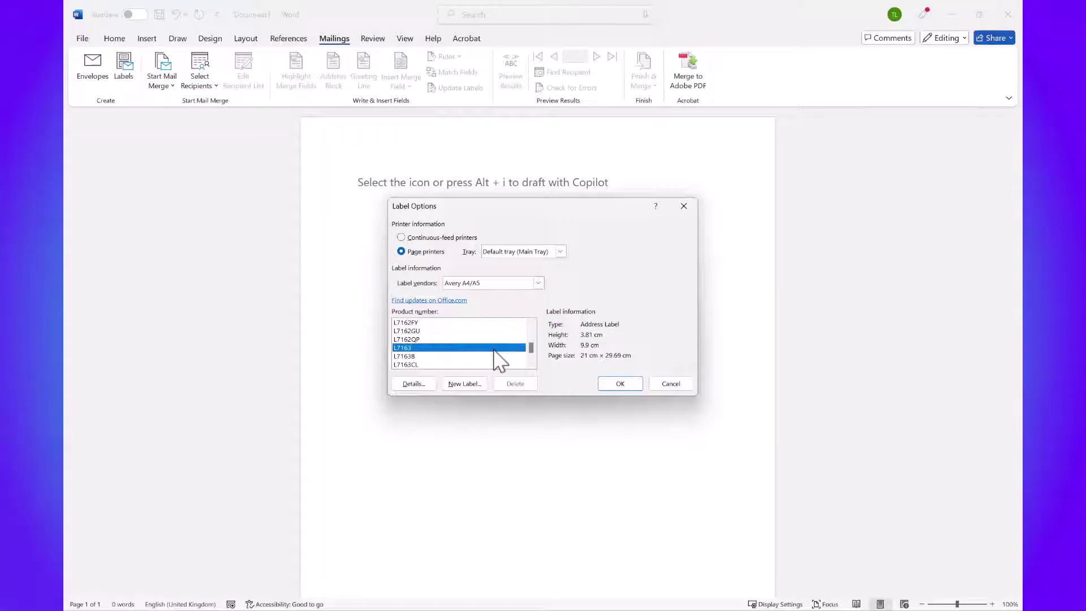
pyautogui.click(619, 384)
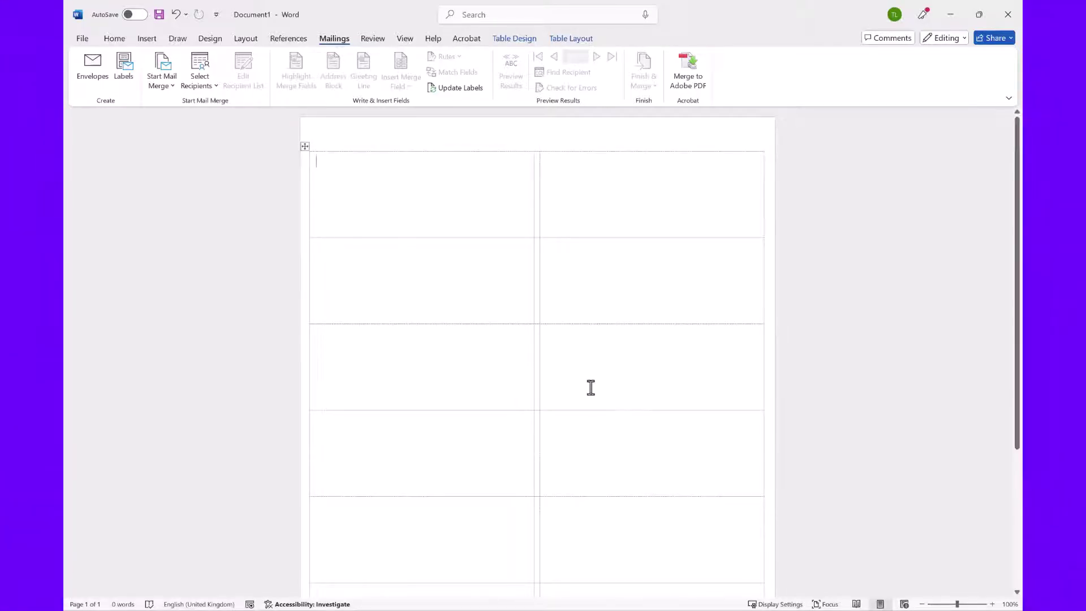
# Use Sheet1$ of the Gotham Datasource workbook, with headers, as the existing recipient list
pyautogui.click(214, 94)
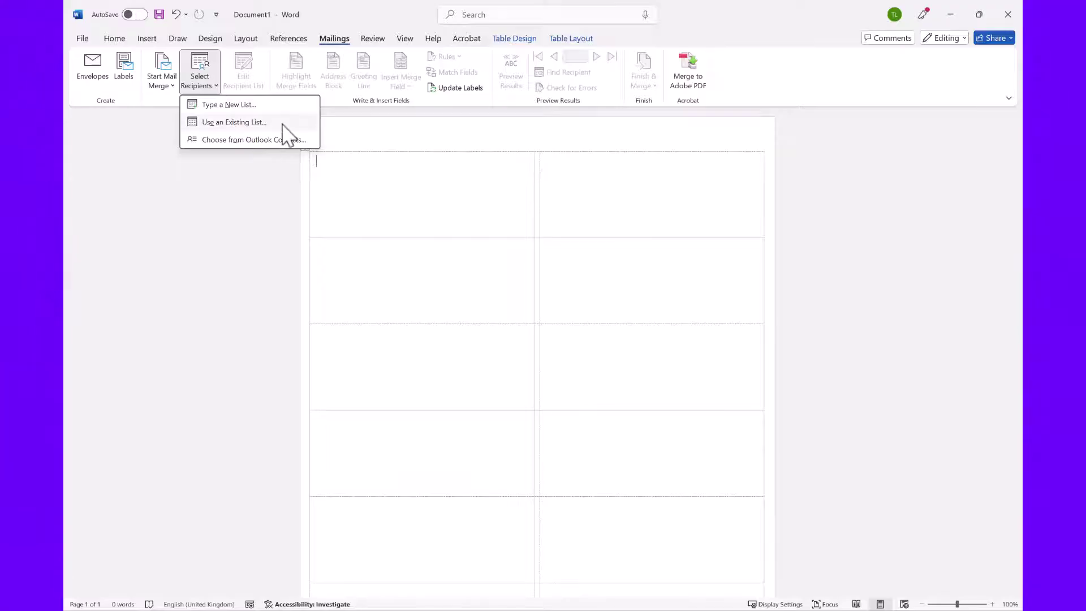
pyautogui.click(282, 123)
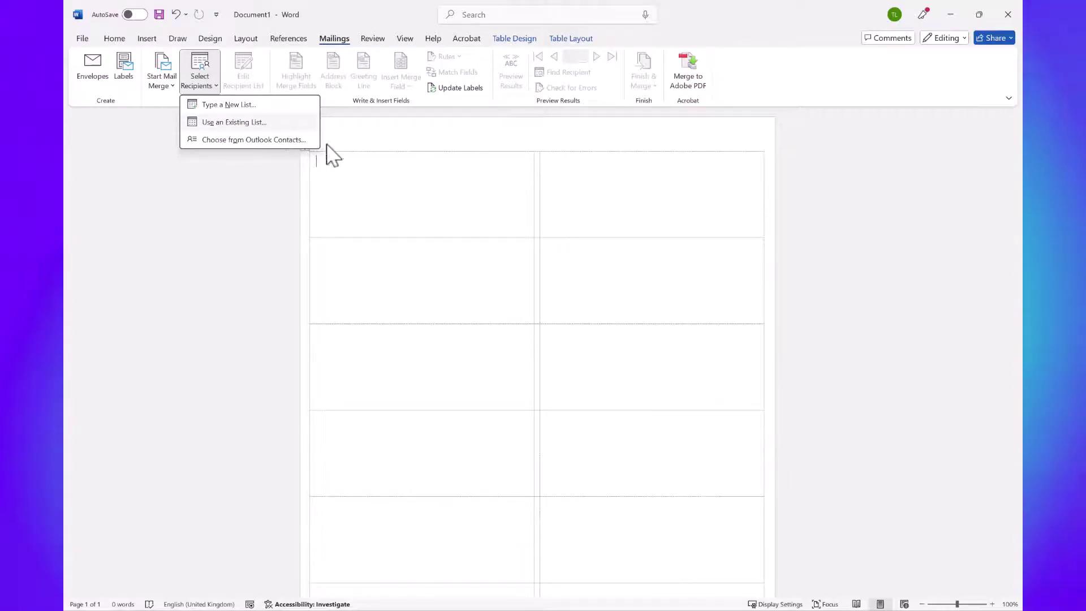
pyautogui.click(302, 116)
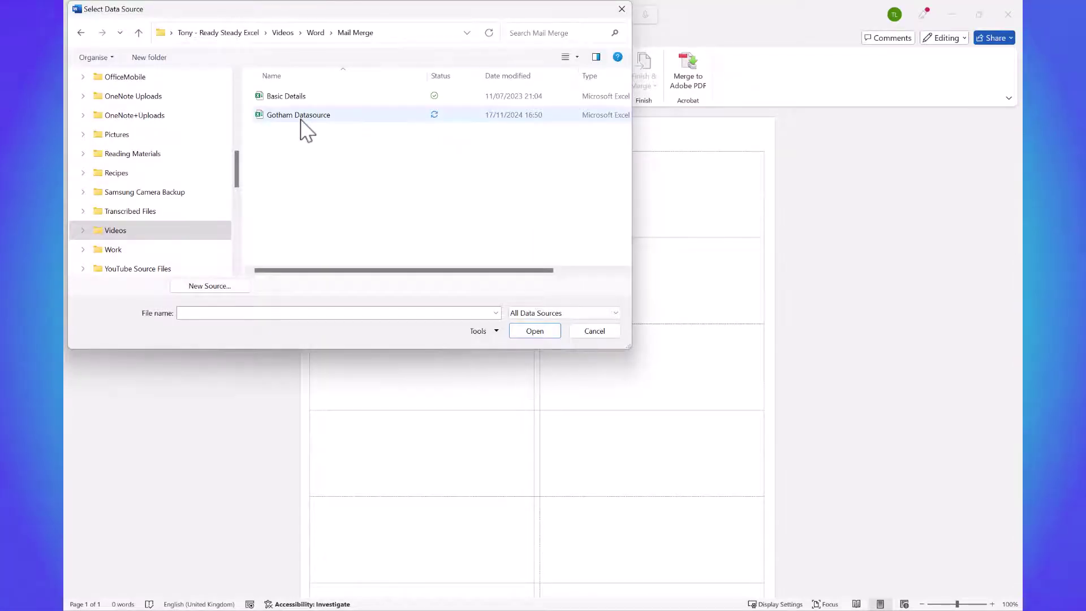
pyautogui.click(536, 331)
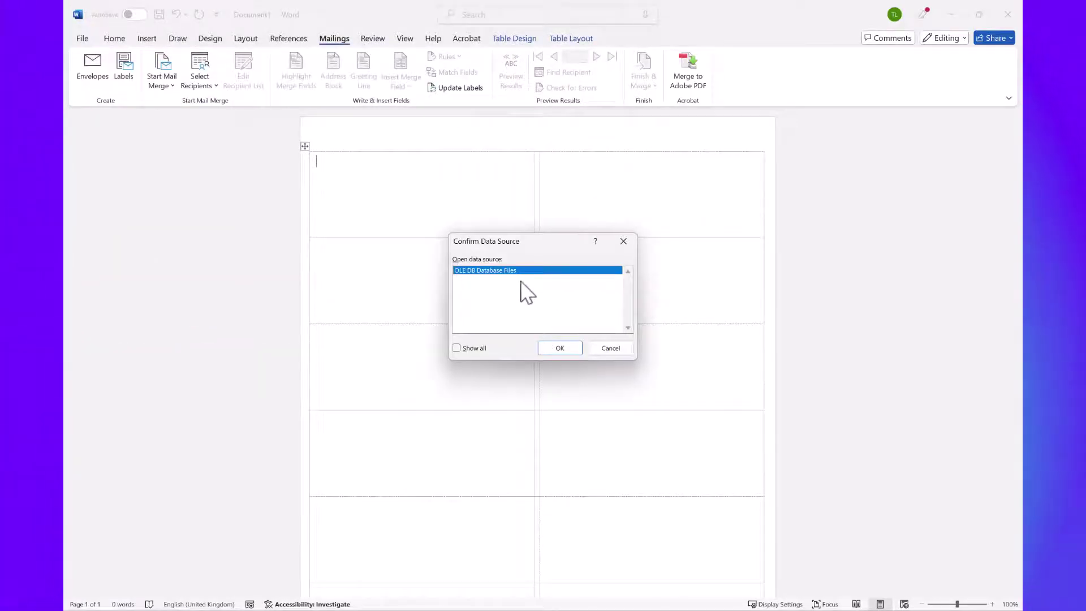
pyautogui.click(456, 348)
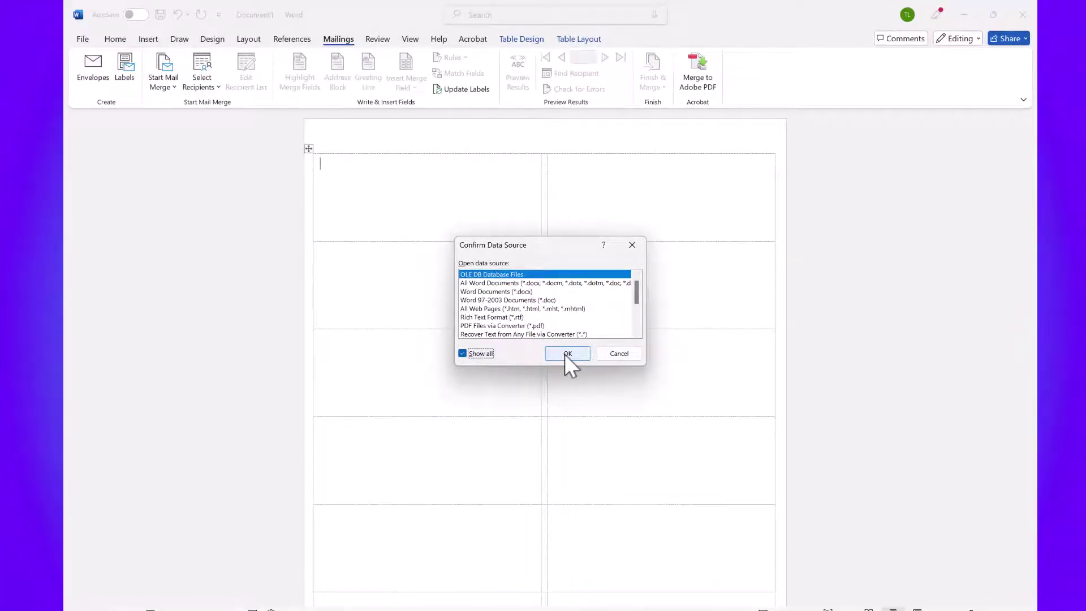
pyautogui.click(566, 353)
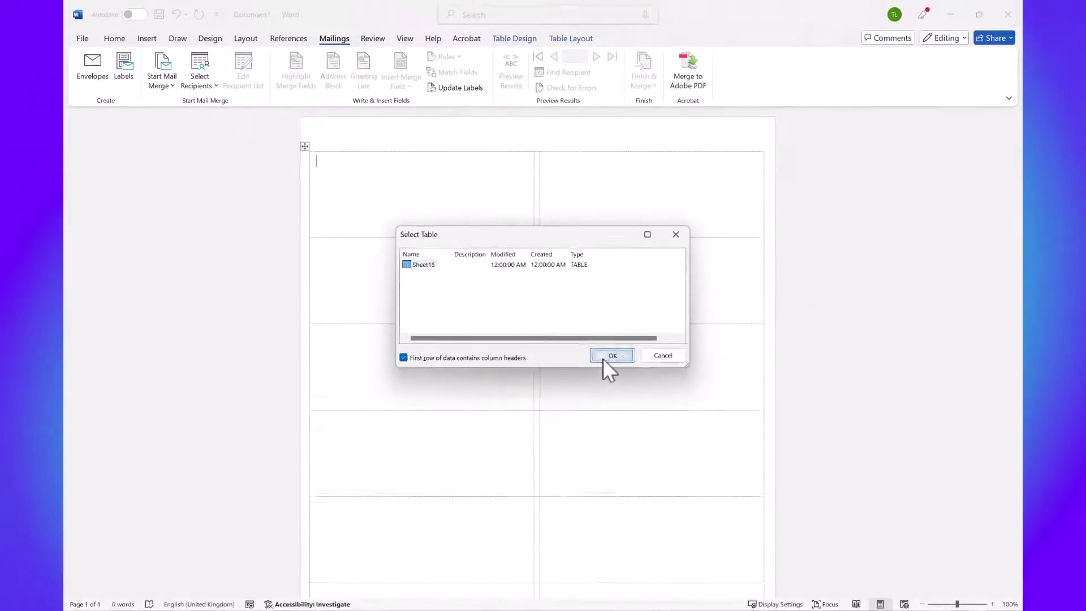
pyautogui.click(615, 360)
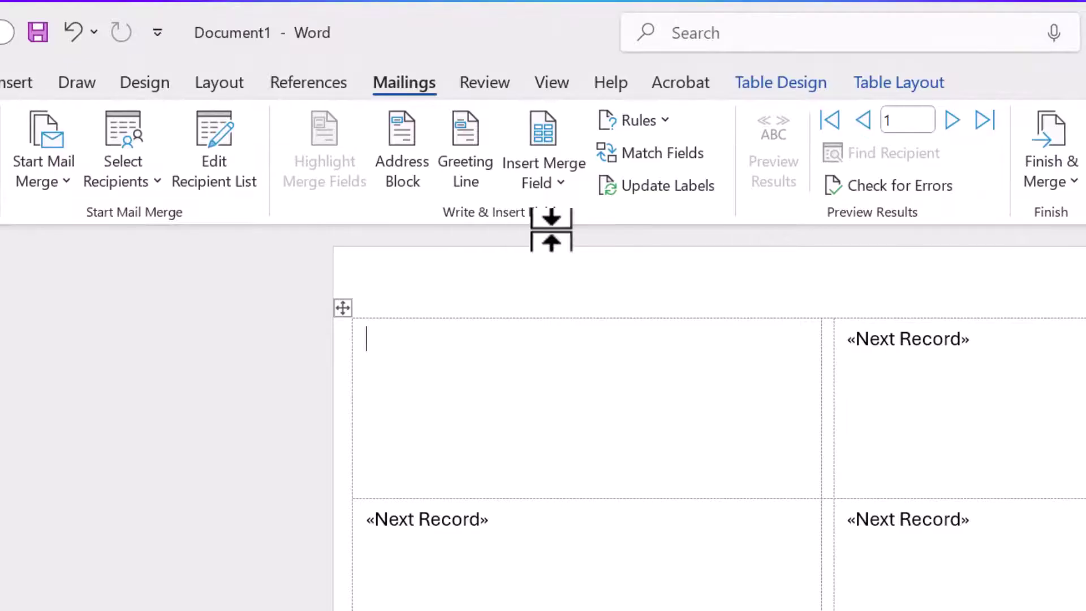
# Insert an «AddressBlock» field in the first label with the default name format and postal address
pyautogui.click(552, 189)
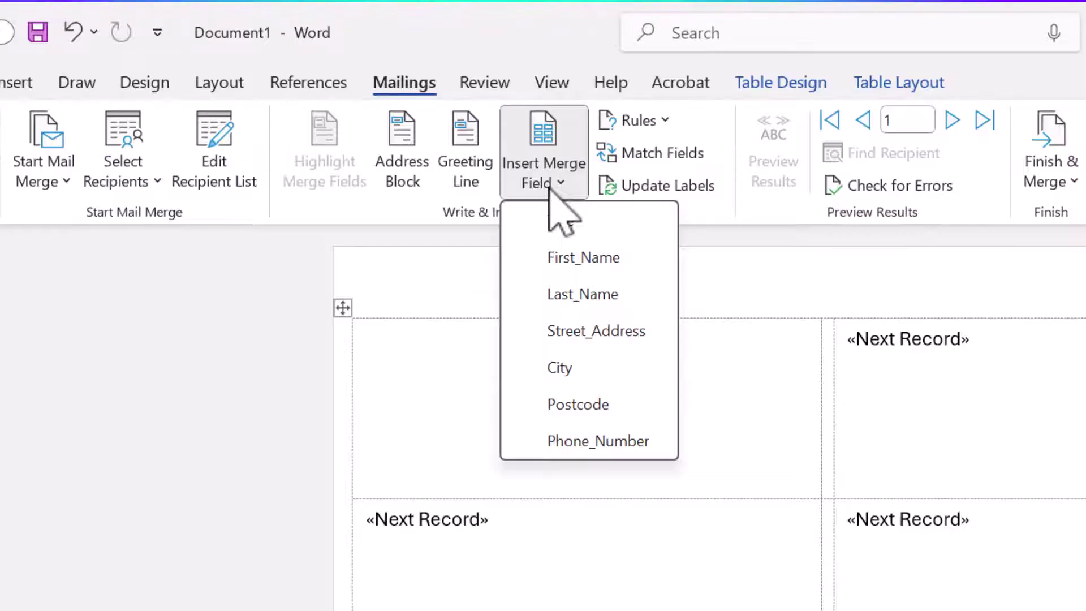
pyautogui.click(549, 189)
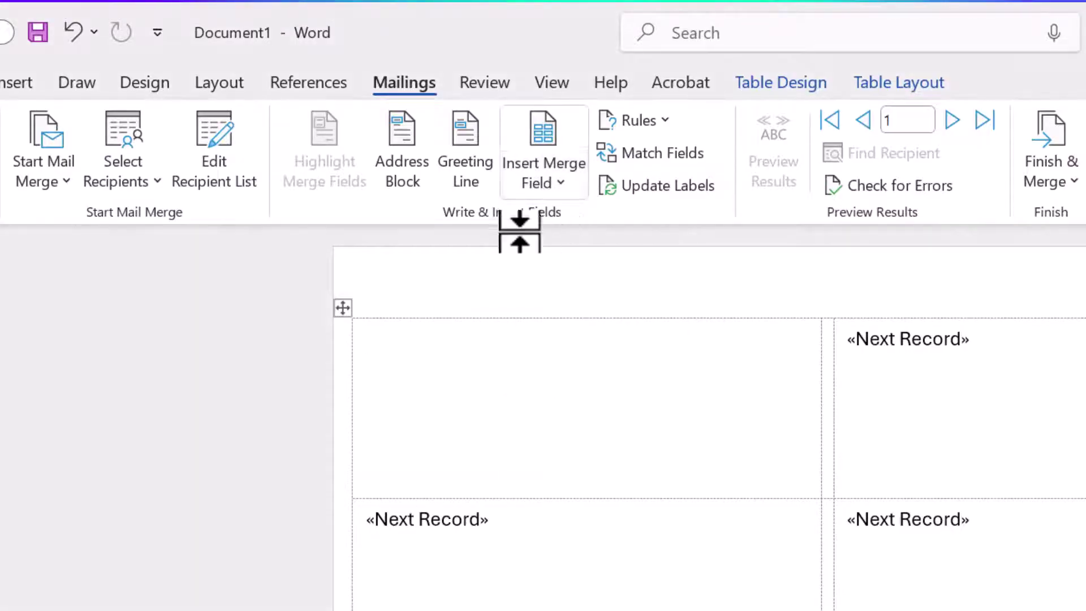
pyautogui.click(324, 88)
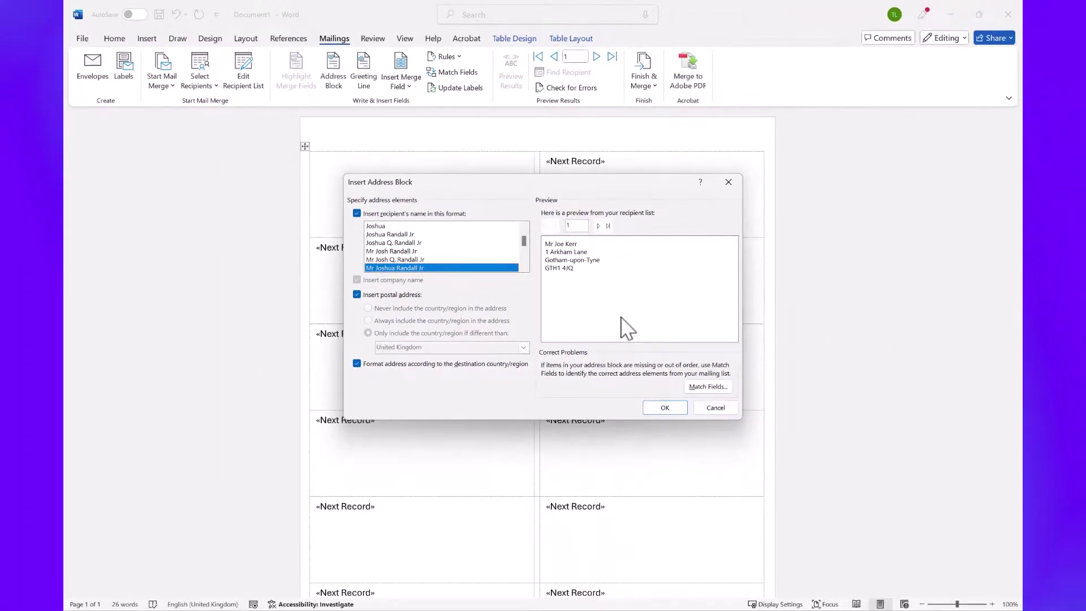
pyautogui.click(664, 408)
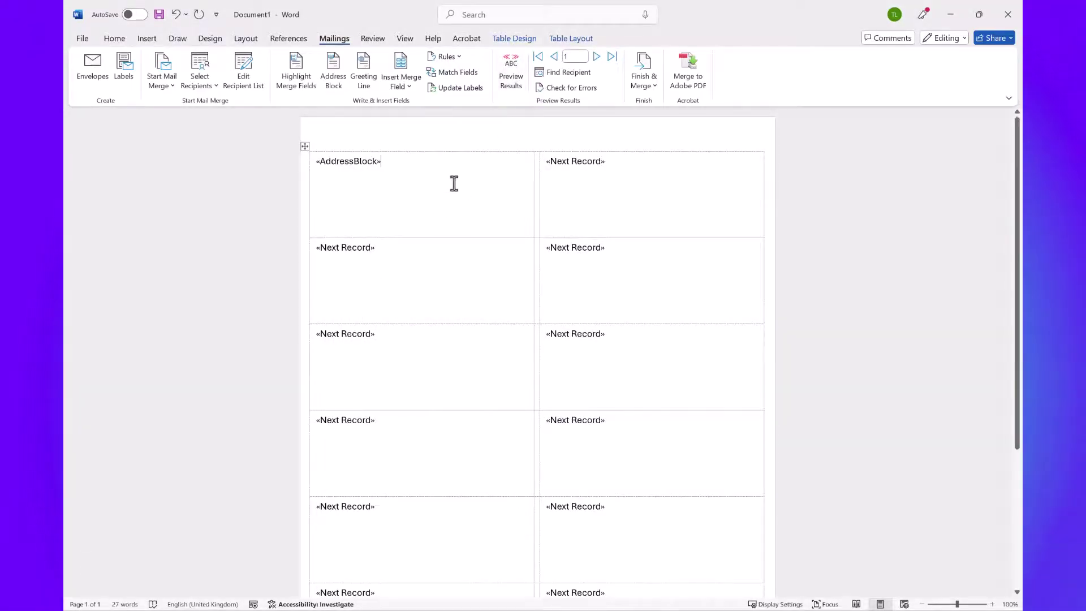
# Copy the address block to all labels and preview them with real recipient addresses
pyautogui.click(511, 79)
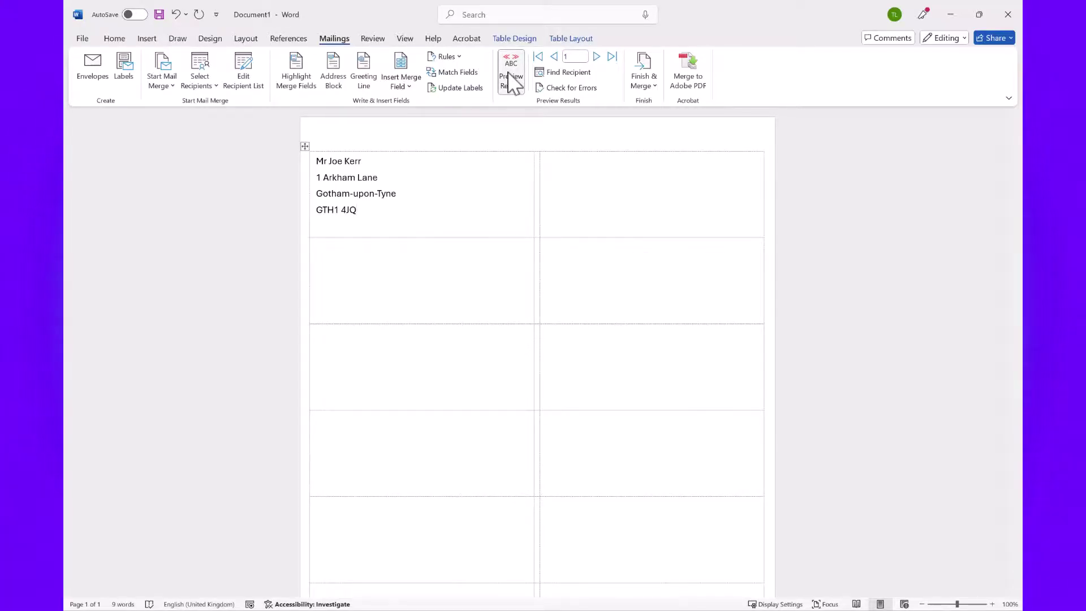
pyautogui.click(509, 77)
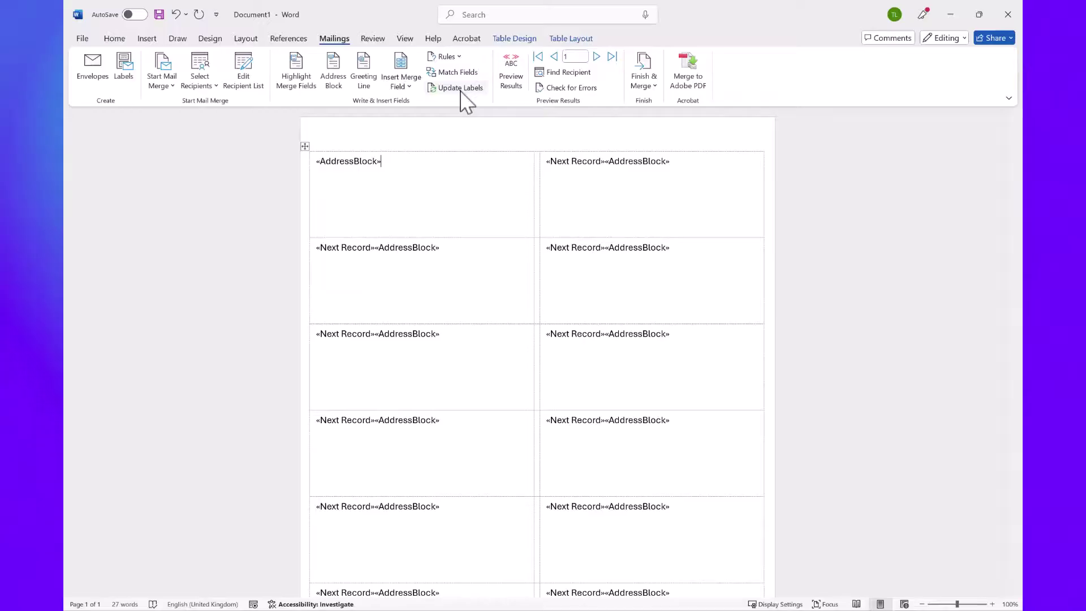
pyautogui.click(515, 82)
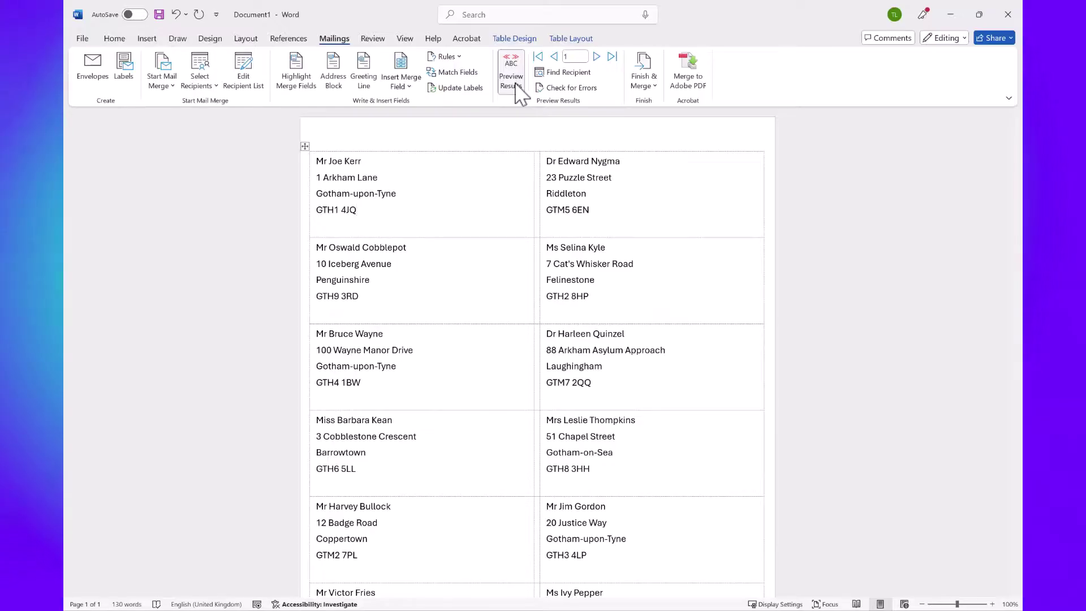
# Turn off the preview and merge all records into a new editable document via Edit Individual Documents
pyautogui.click(516, 83)
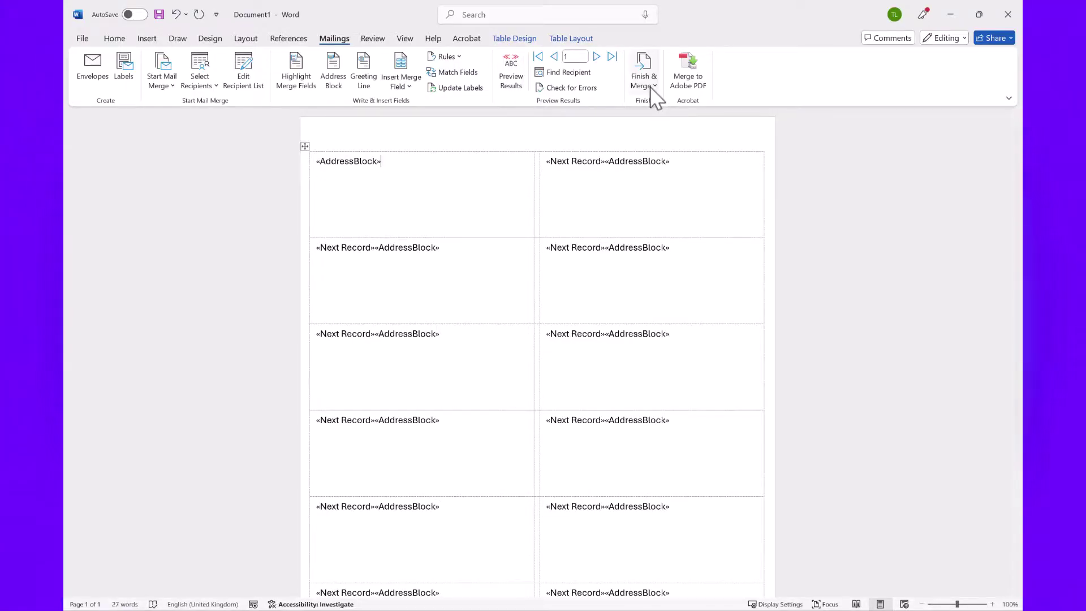
pyautogui.click(651, 89)
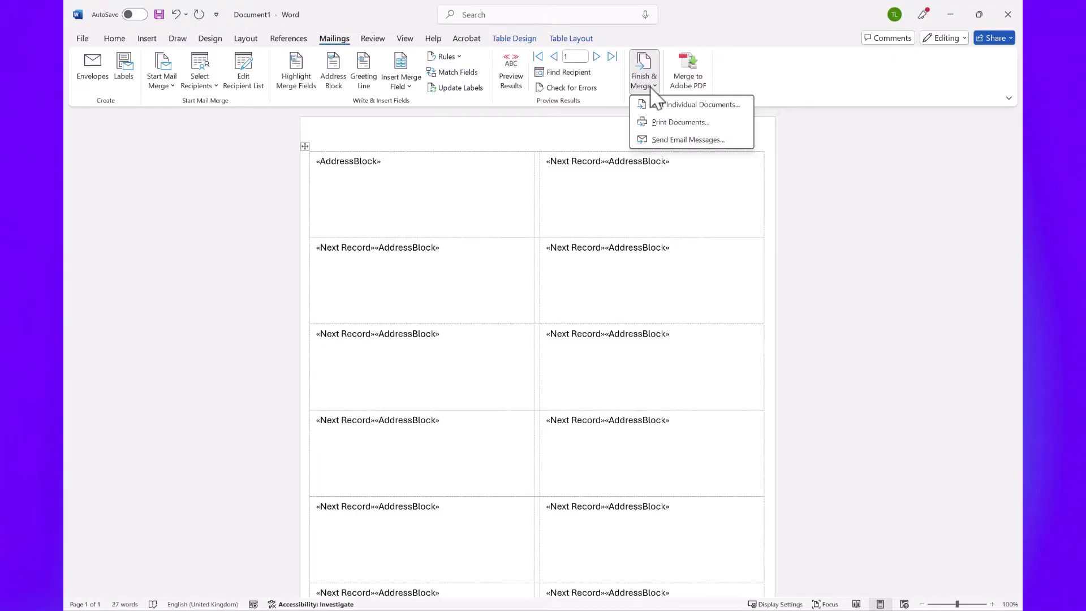
pyautogui.click(693, 104)
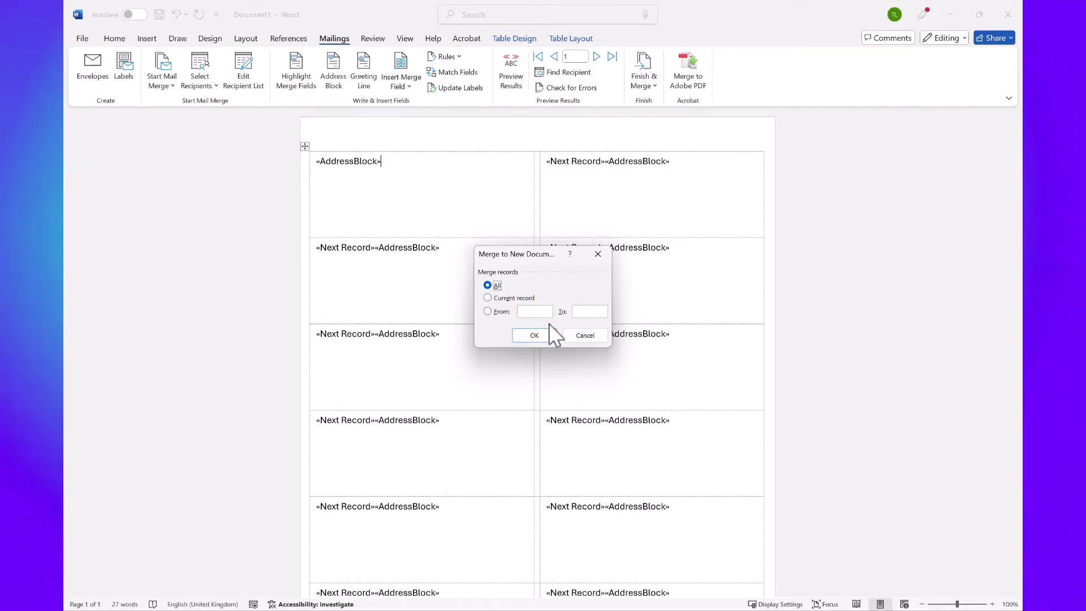
pyautogui.click(543, 334)
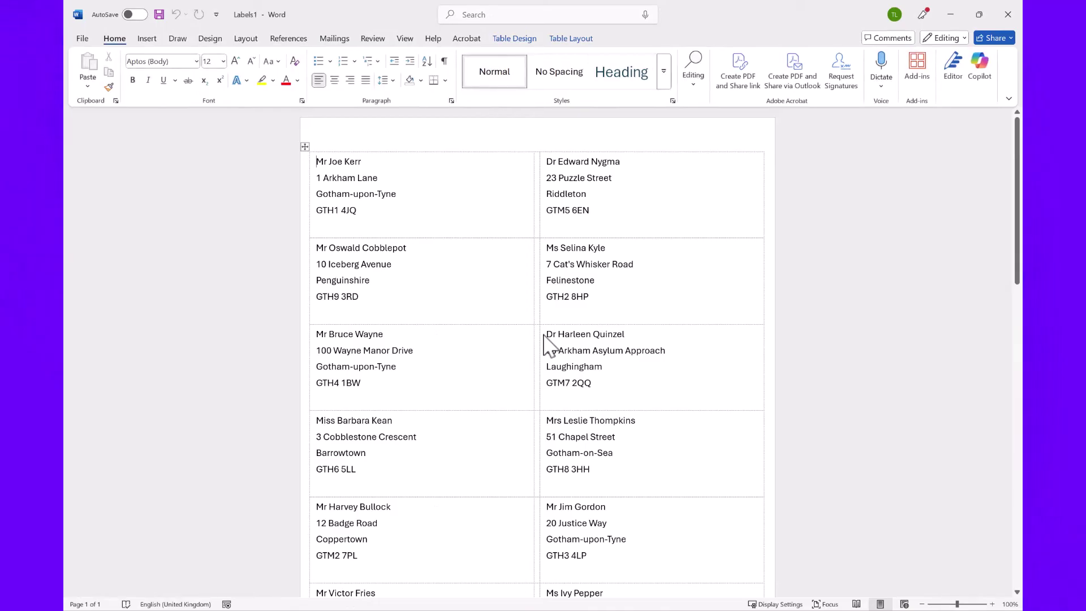